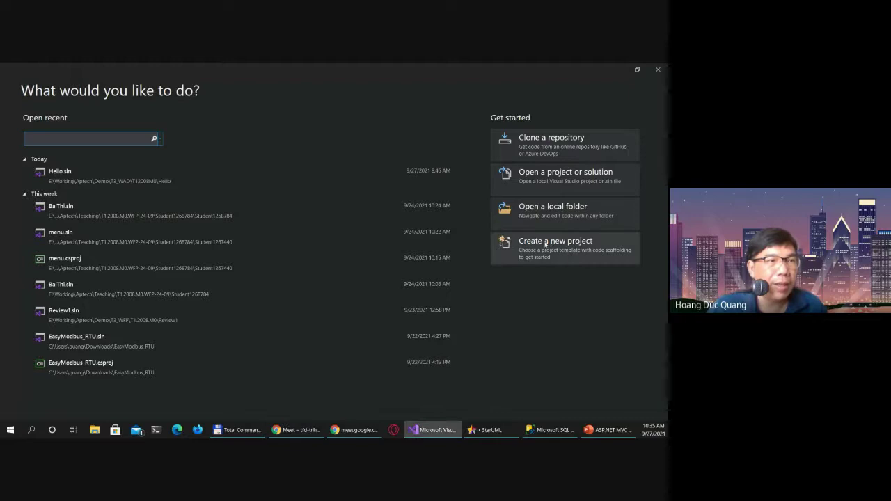
Start a new project from the C# ASP.NET Web Application (.NET Framework) template and name it Book
left_click(546, 243)
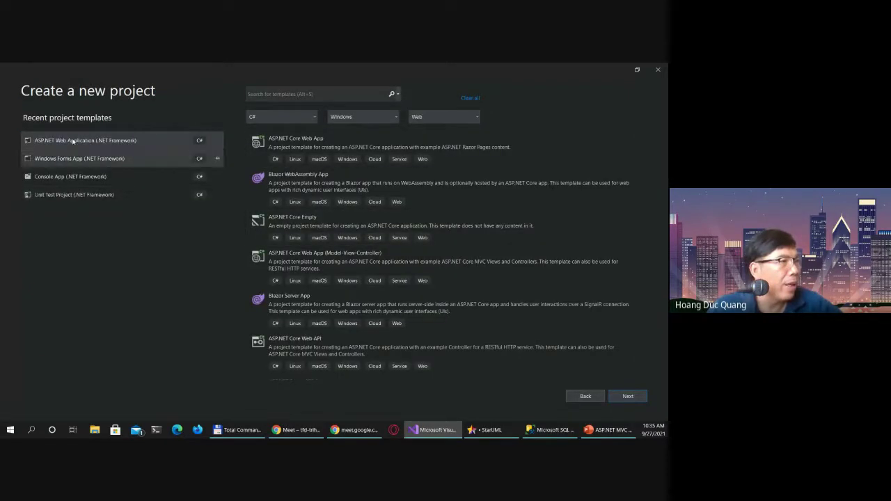
left_click(75, 140)
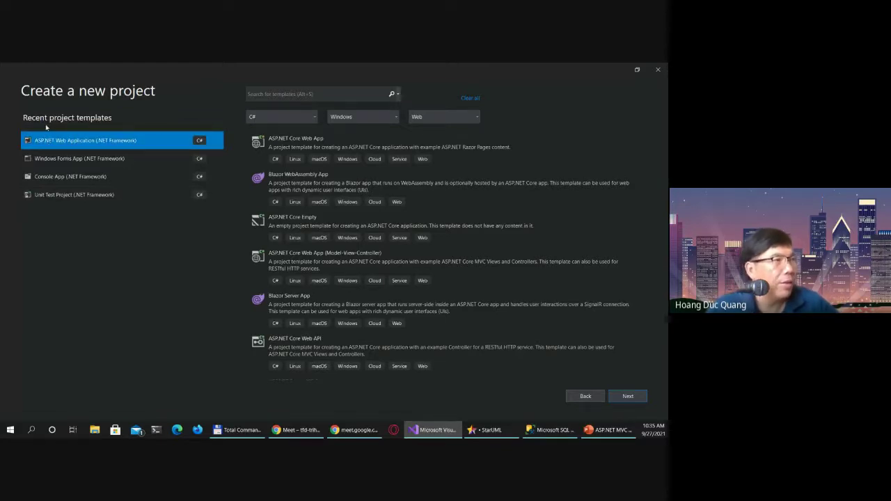
double_click(66, 144)
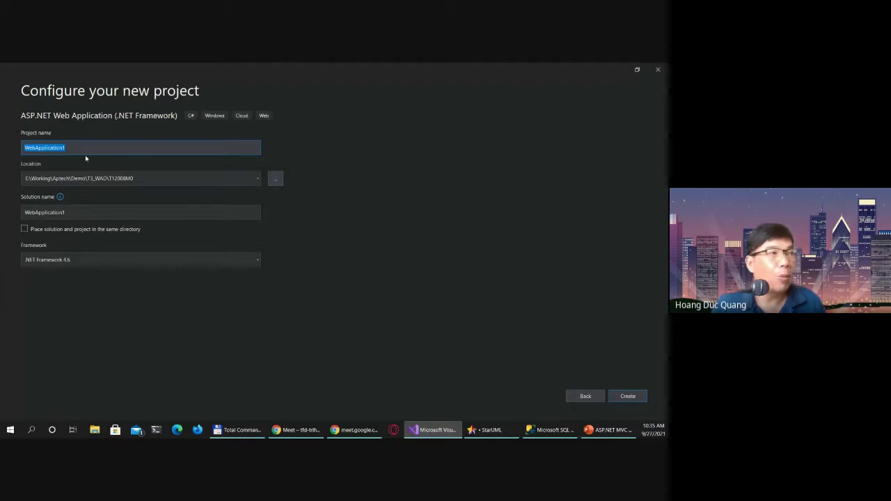
type("Book")
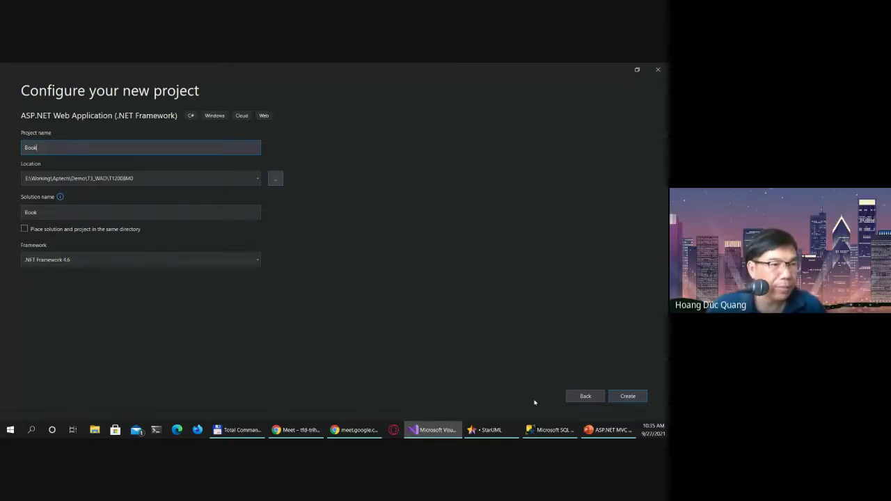
Switch to StarUML and close it without saving the sequence diagram changes
left_click(487, 429)
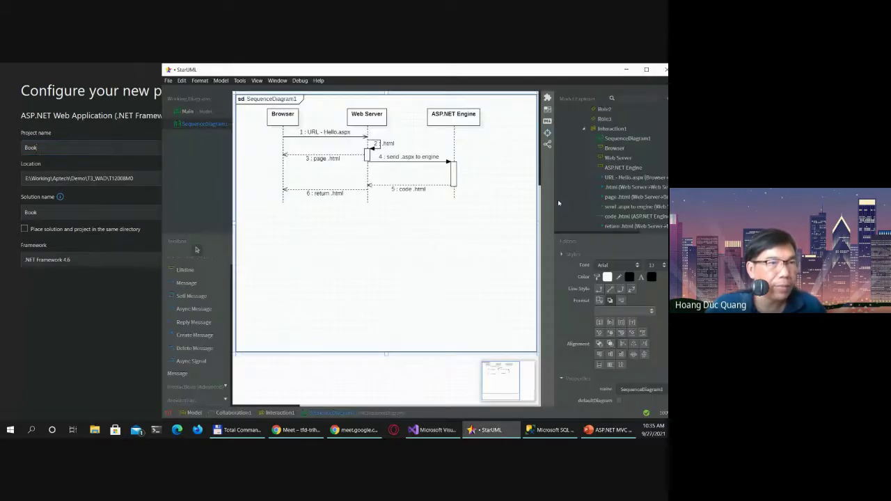
left_click(665, 69)
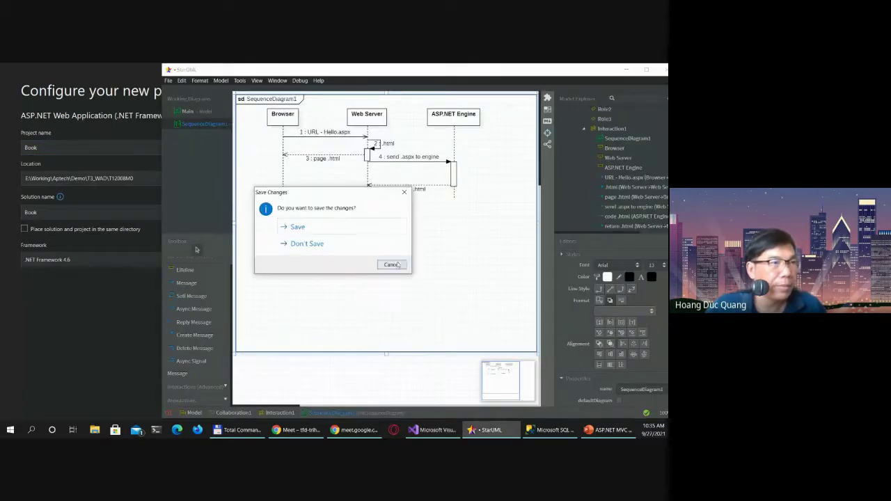
left_click(307, 244)
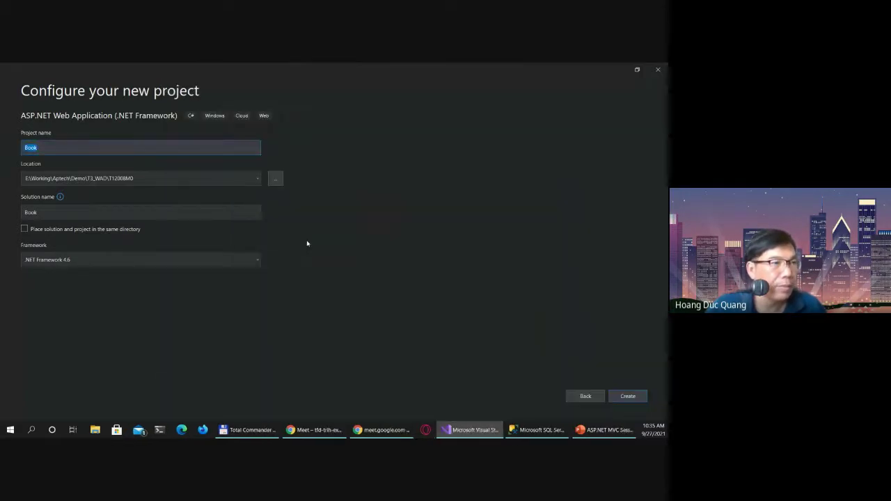
Create the Book project from the Empty template with Web Forms references included and HTTPS configuration turned off
left_click(626, 397)
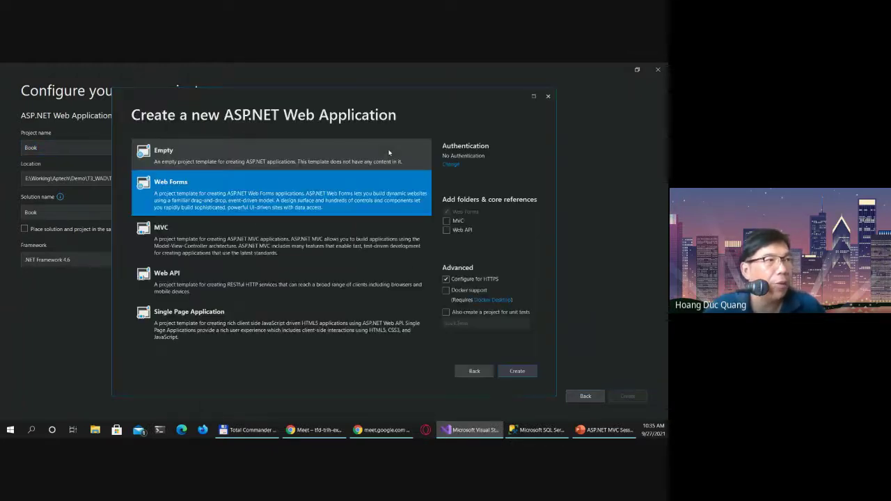
left_click(387, 151)
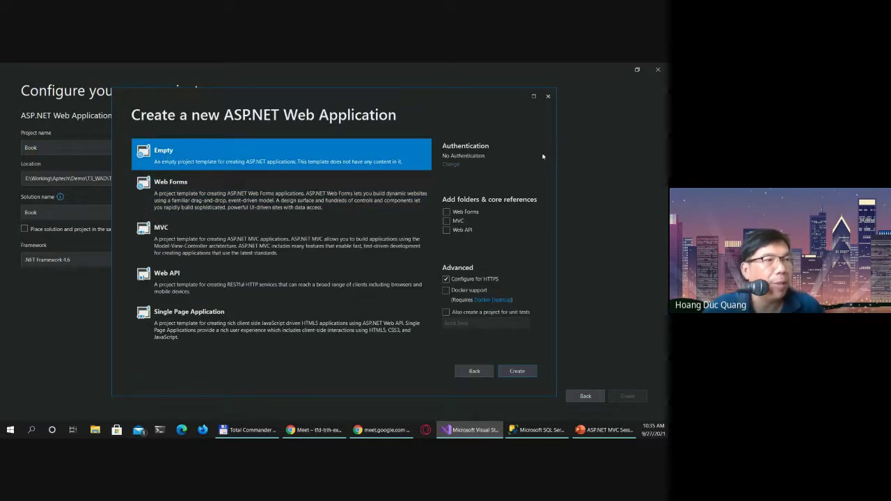
left_click(479, 276)
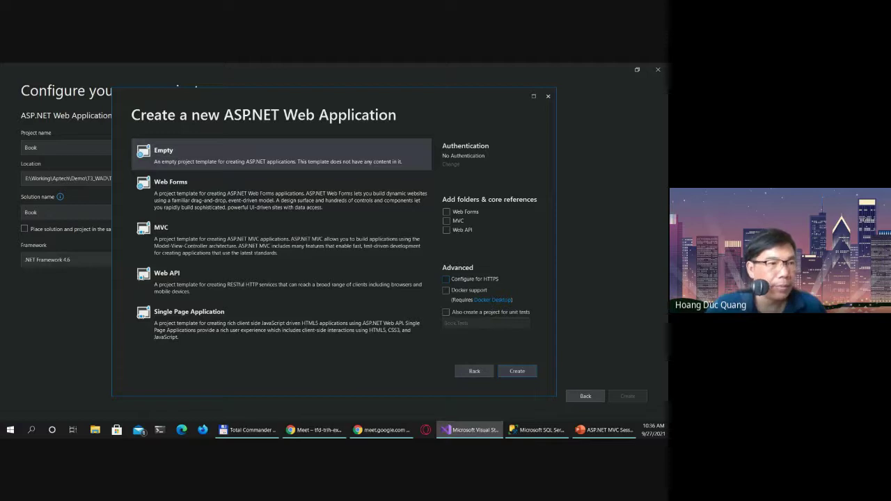
left_click(252, 165)
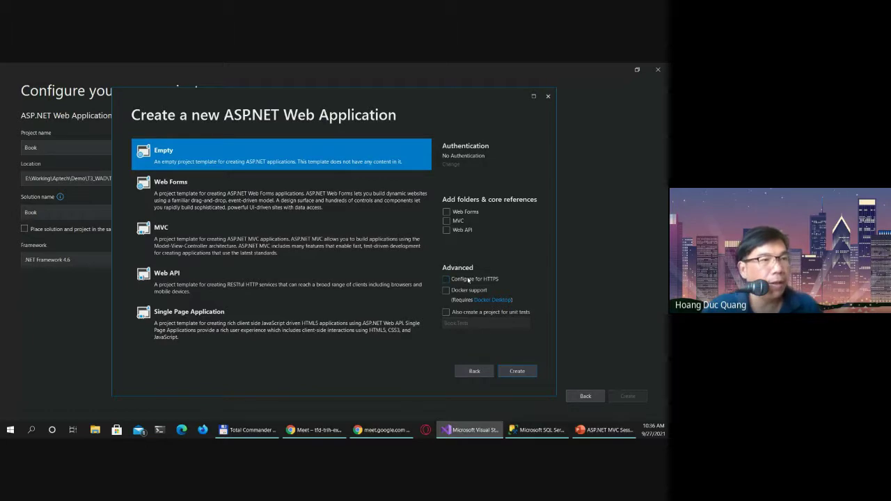
left_click(447, 212)
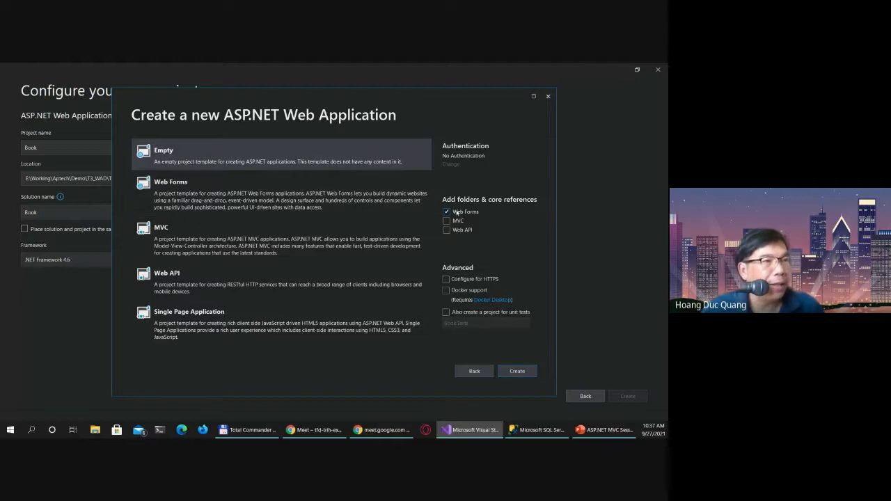
left_click(198, 156)
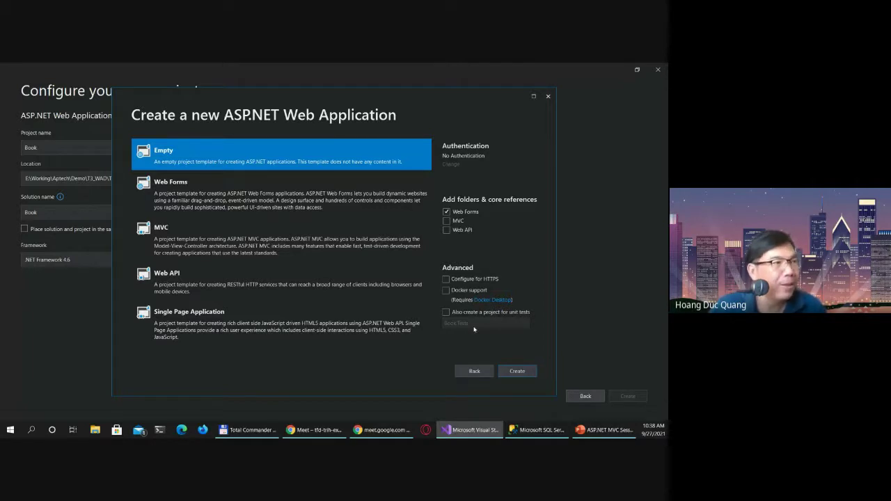
left_click(516, 371)
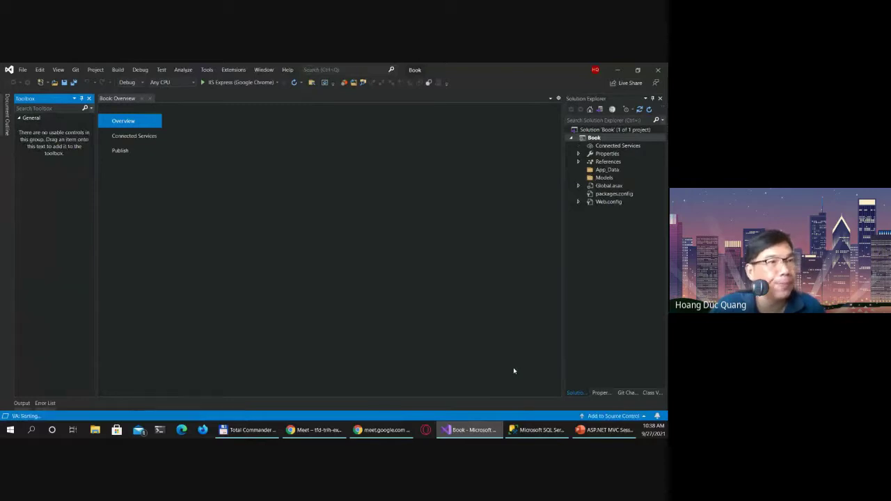
Open the project's Web.config file and accept normalizing its line endings to Windows (CR LF)
left_click(606, 284)
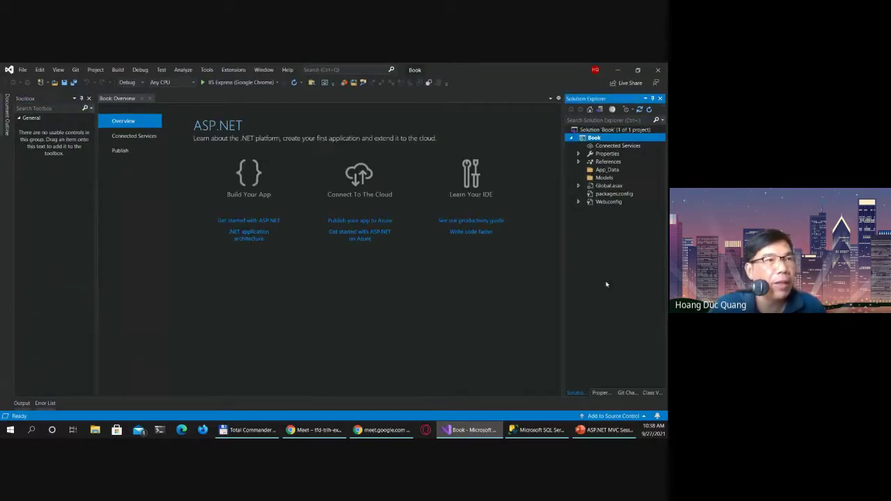
left_click(610, 202)
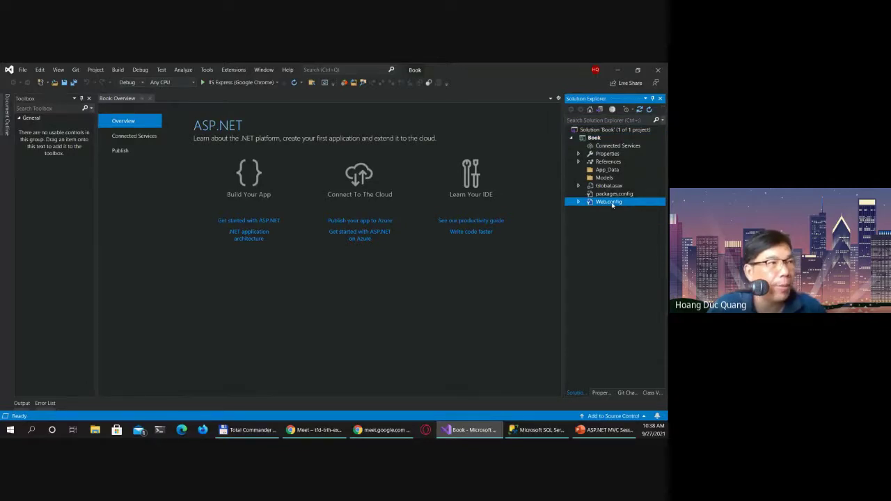
double_click(612, 202)
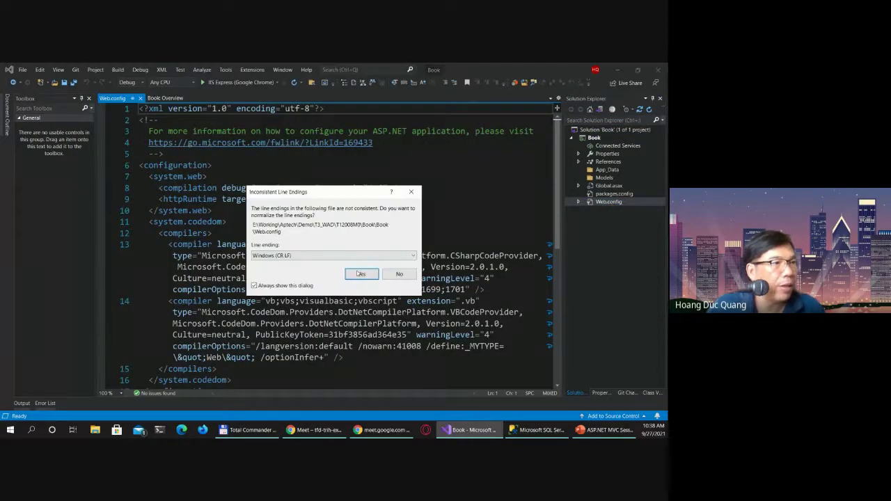
left_click(360, 274)
Examine the compilers and system.web sections of Web.config, and close all open documents
scroll(286, 236, "down", 3)
scroll(279, 262, "up", 1)
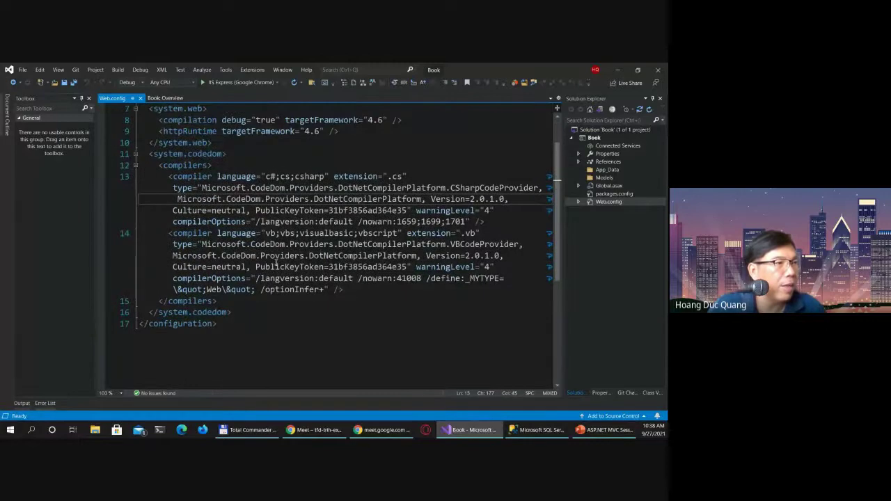
left_click_drag(169, 176, 343, 289)
scroll(213, 268, "up", 2)
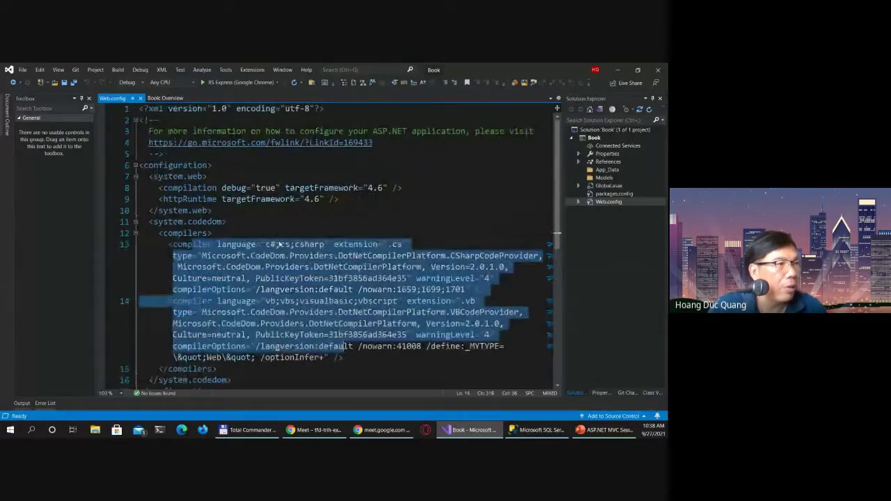
double_click(307, 199)
key("shift+alt+=")
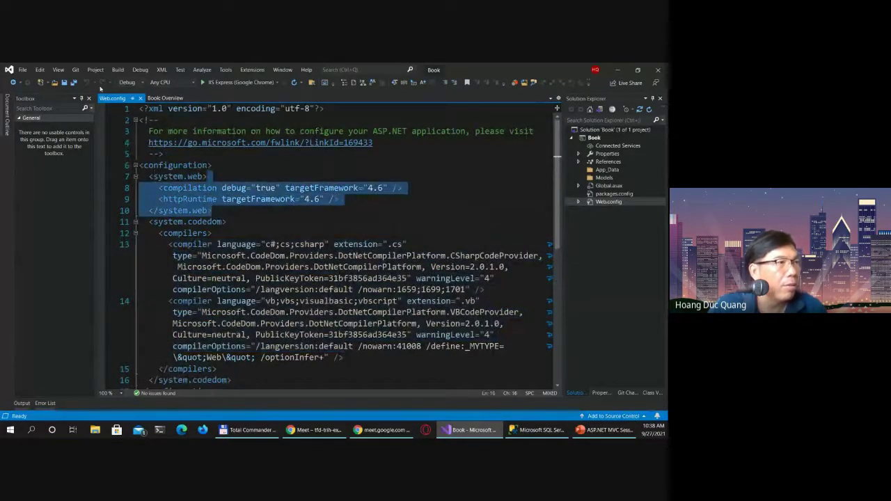
middle_click(115, 98)
middle_click(128, 101)
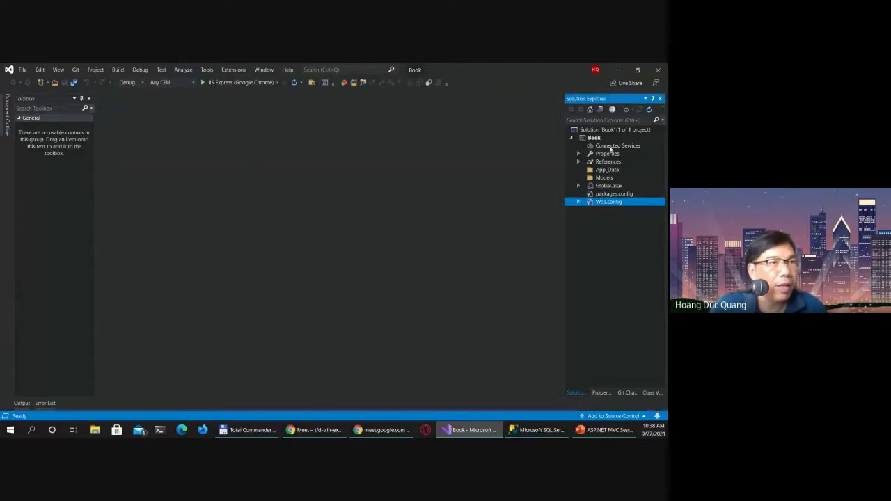
Add a new Web Form named Default to the Book project
left_click(584, 138)
right_click(585, 138)
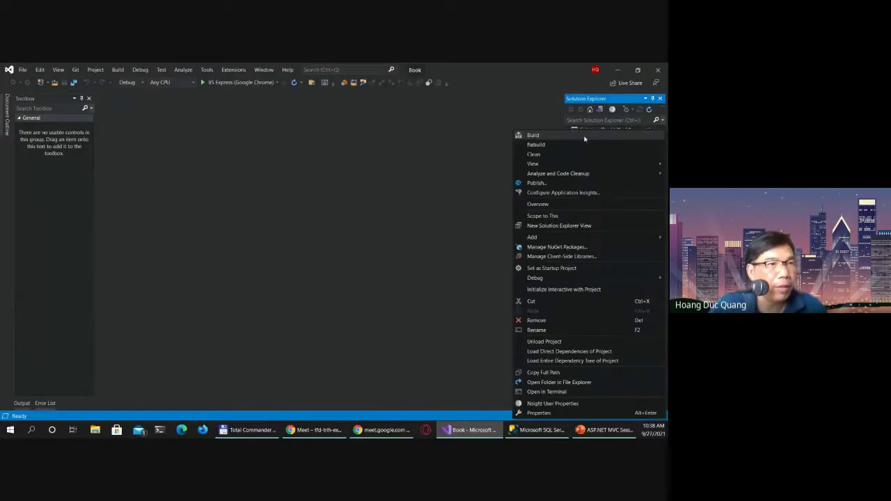
mouse_move(533, 238)
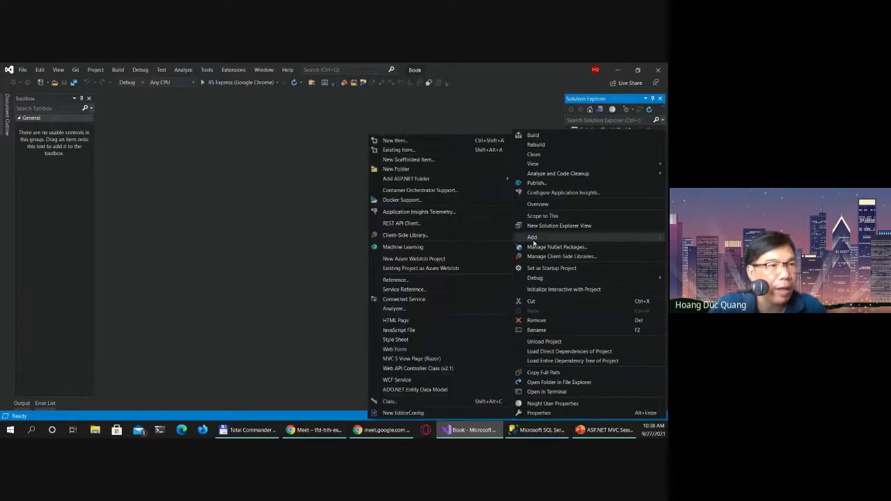
left_click(417, 352)
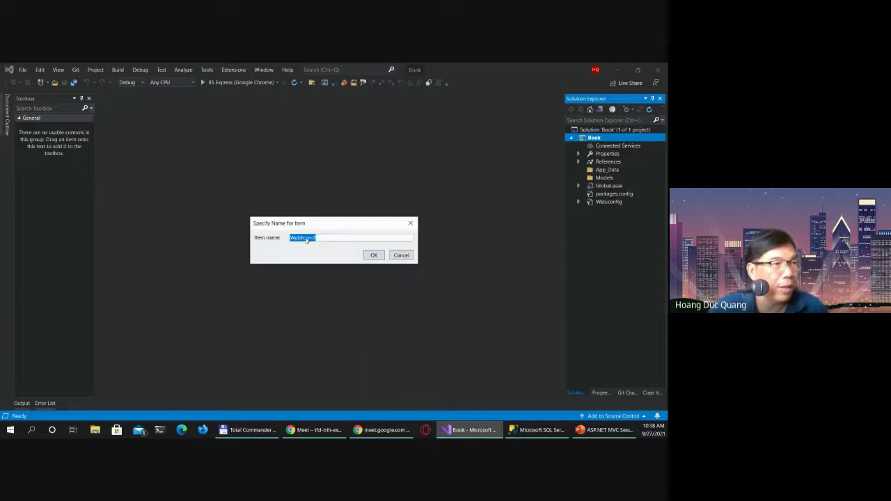
type("Default")
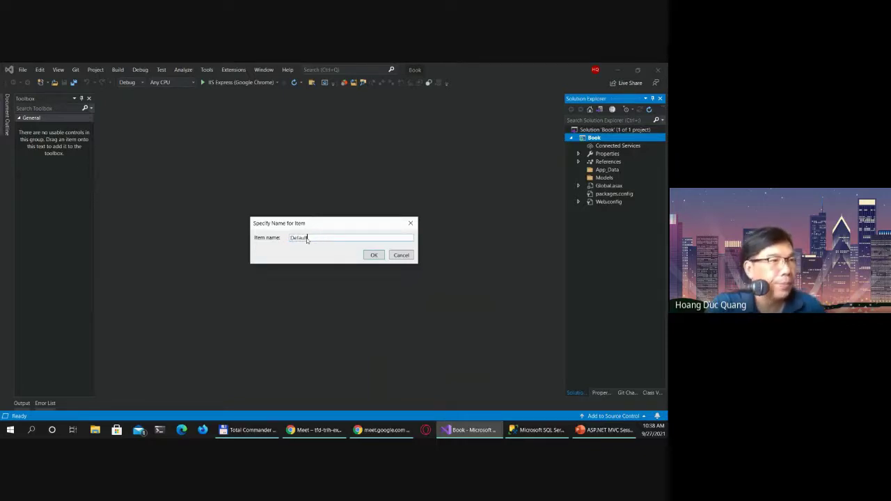
left_click(593, 139)
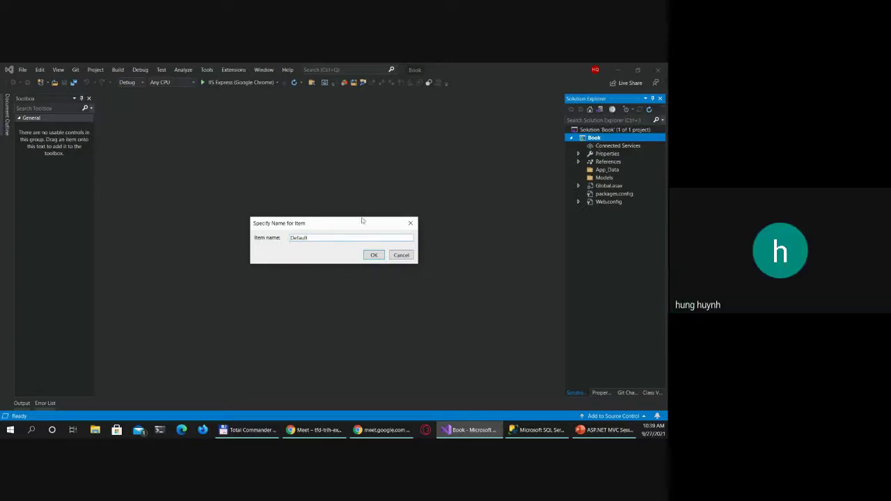